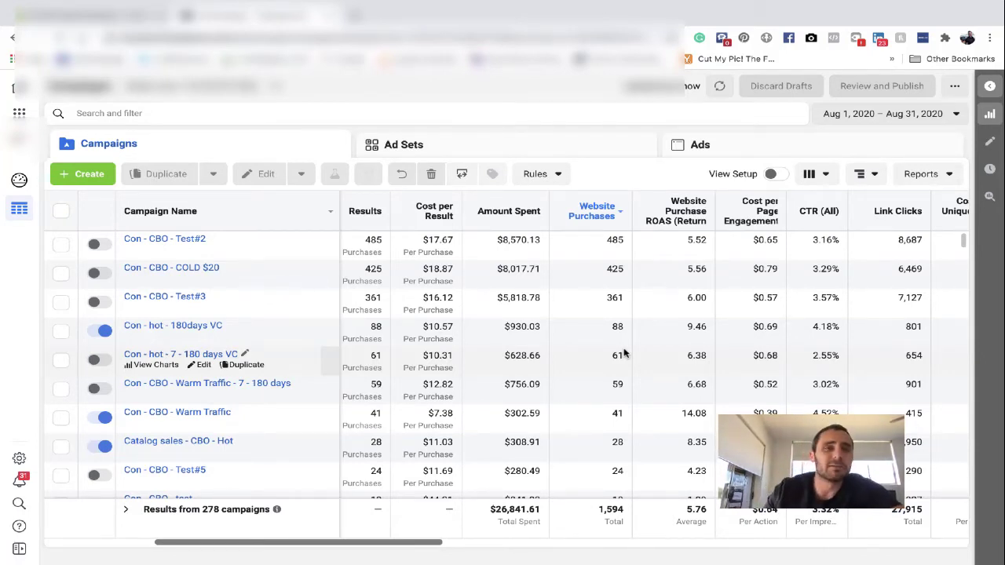
Switch to the Shopify overview dashboard and set its date range to January 1–31, 2020.
click(79, 16)
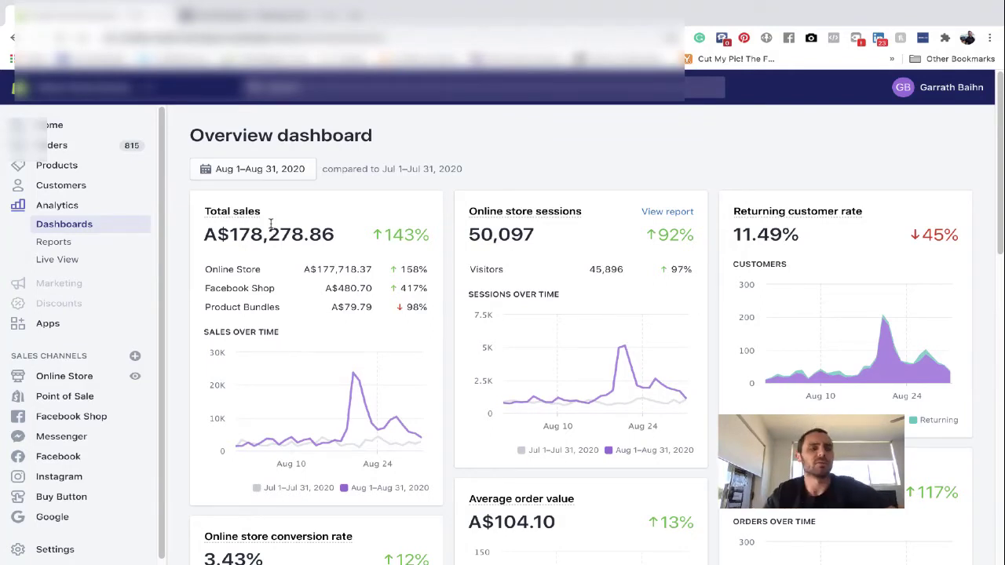
click(270, 174)
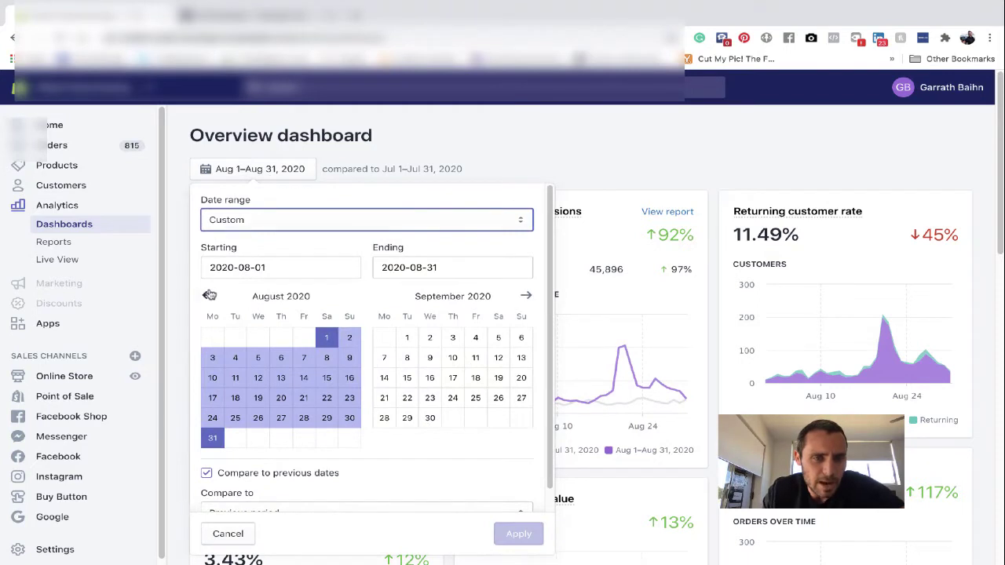
click(209, 295)
click(209, 295)
click(209, 295)
click(209, 295)
click(209, 295)
click(209, 296)
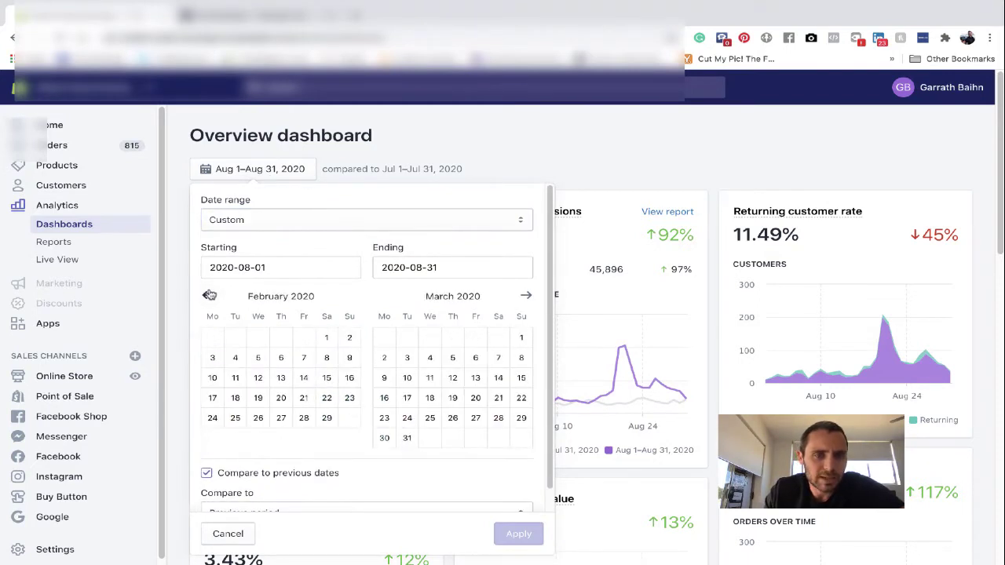
click(209, 295)
click(254, 339)
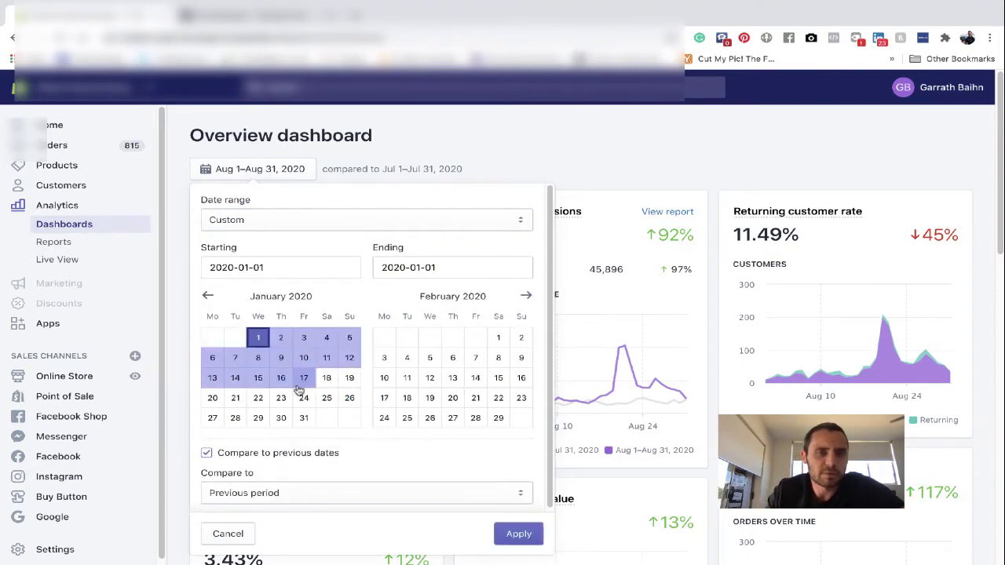
click(304, 418)
click(519, 535)
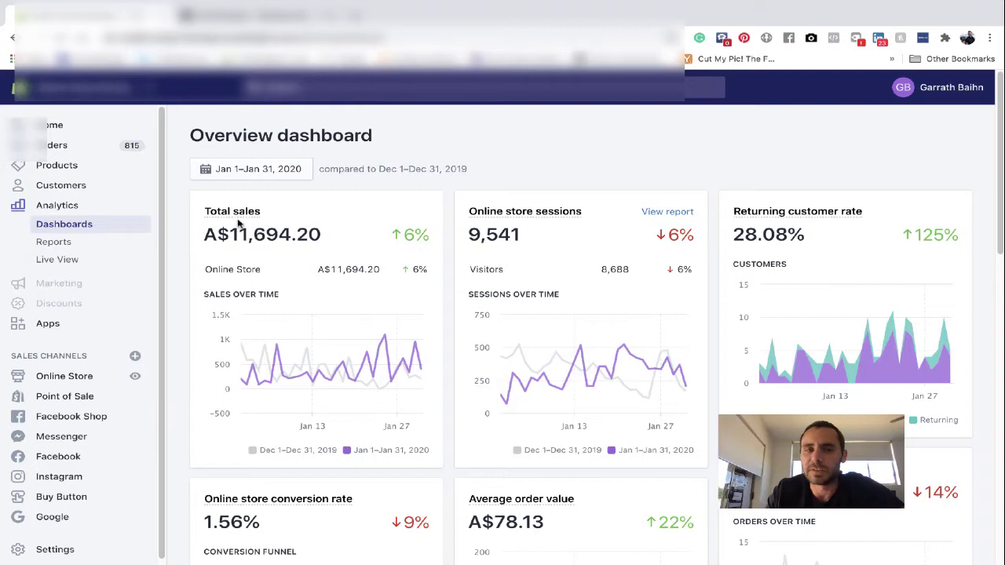
Set the overview dashboard's date range to April 1–30, 2020.
click(271, 174)
click(526, 296)
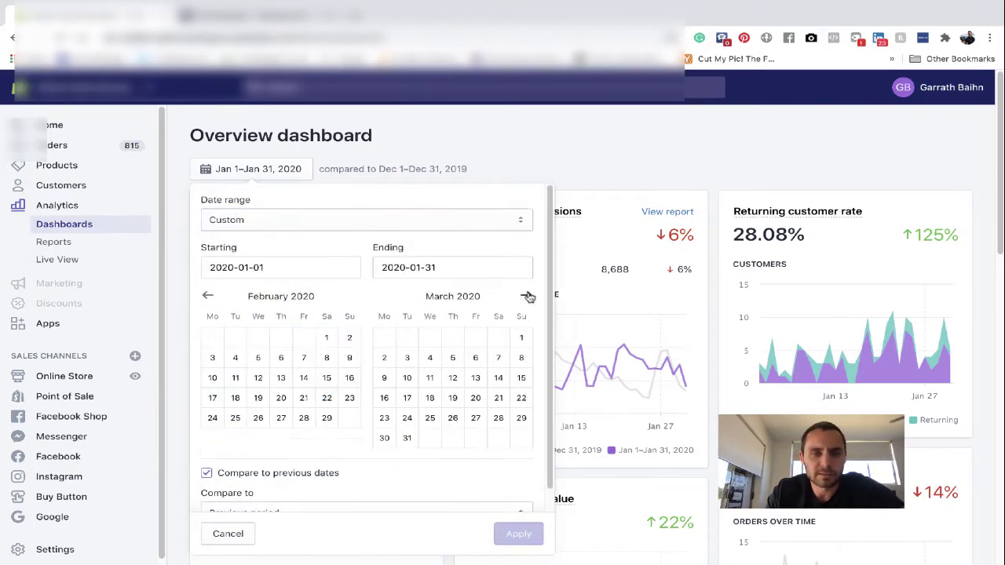
click(526, 296)
click(429, 338)
click(453, 418)
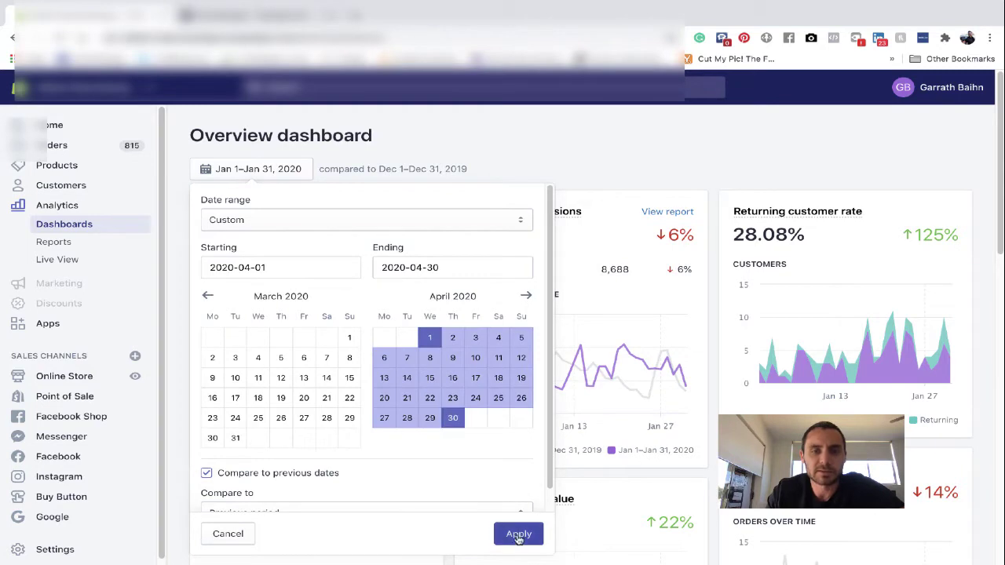
click(518, 534)
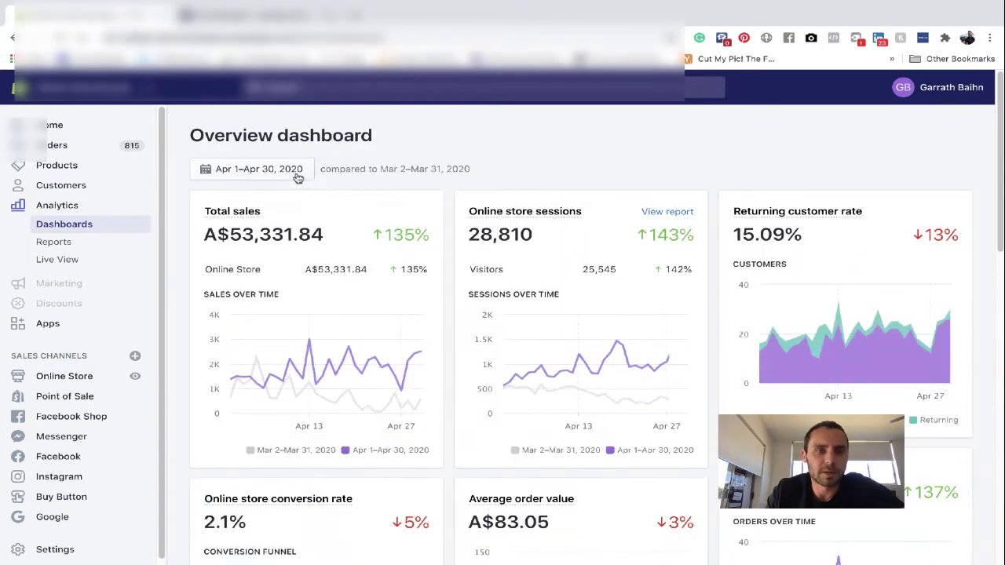
Set the overview dashboard's date range to June 1–30, 2020.
click(299, 174)
click(526, 296)
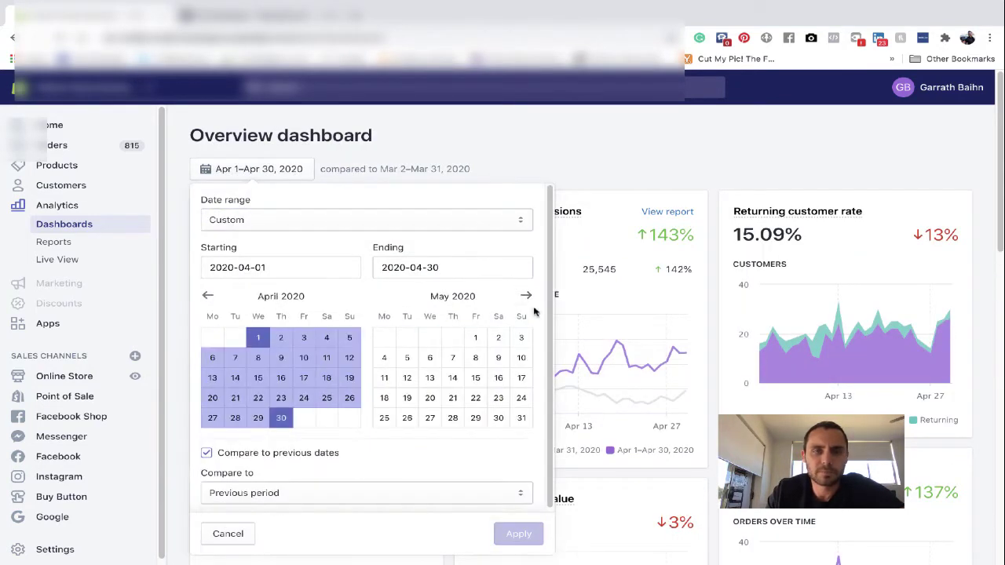
click(527, 296)
click(380, 338)
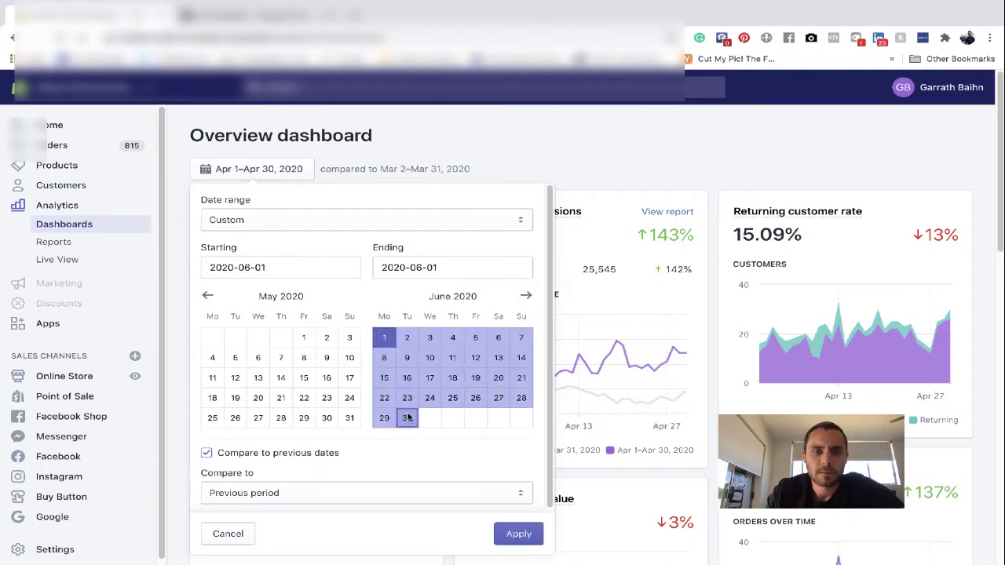
click(407, 418)
click(518, 534)
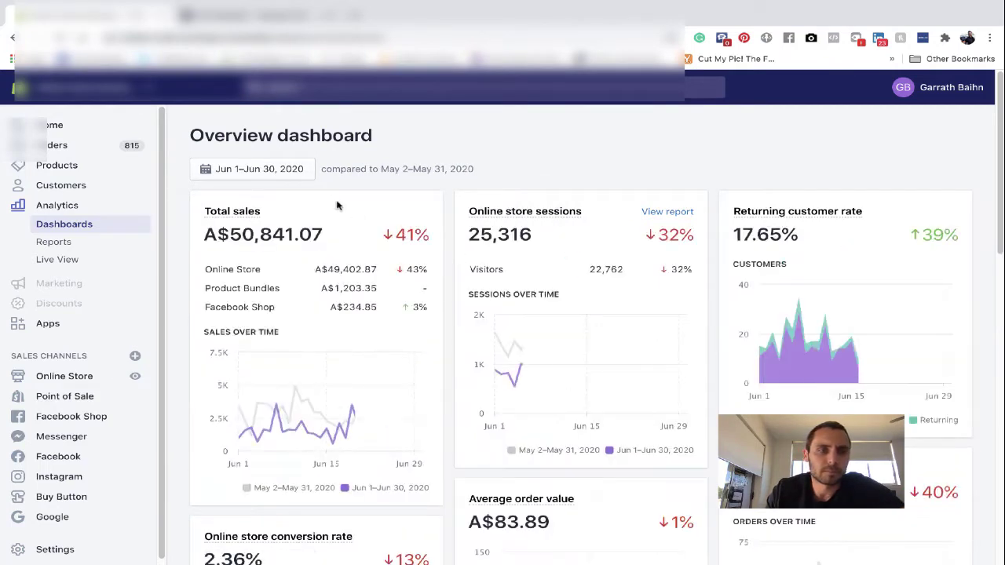
Set the overview dashboard's date range to July 1–31, 2020.
click(293, 174)
click(524, 297)
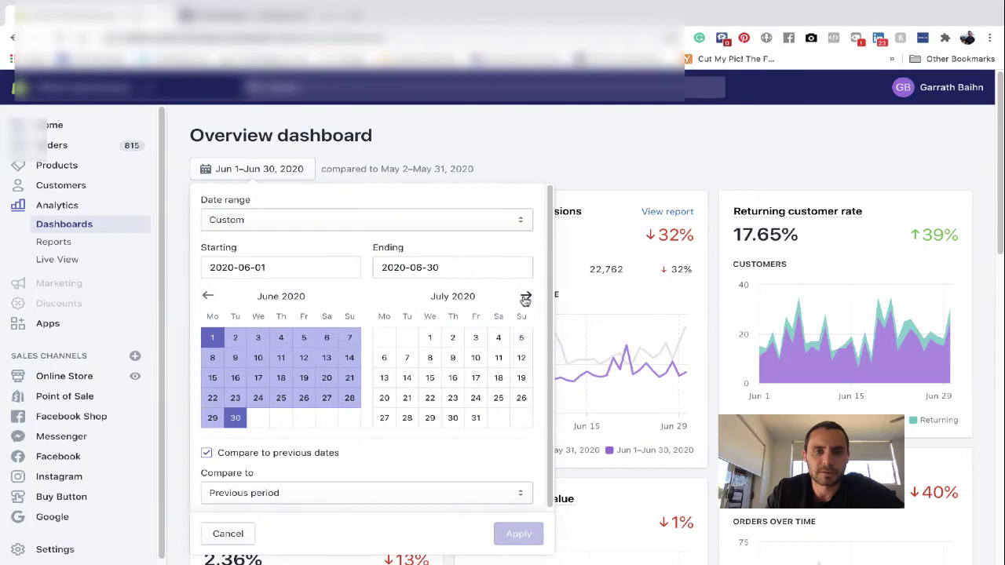
click(429, 337)
click(475, 417)
click(521, 534)
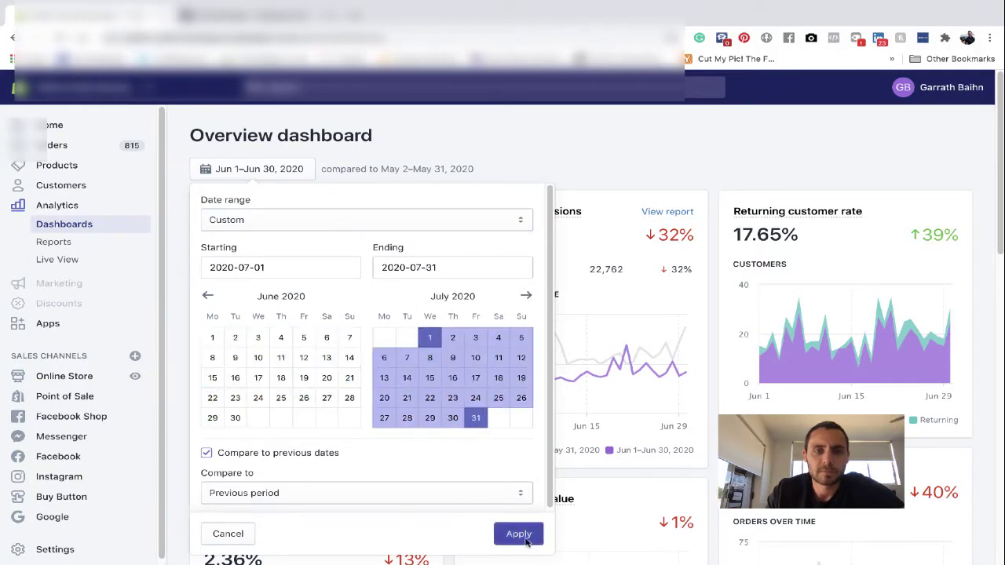
Set the overview dashboard's date range to August 1–31, 2020, and examine the sales over time chart.
click(283, 178)
click(526, 298)
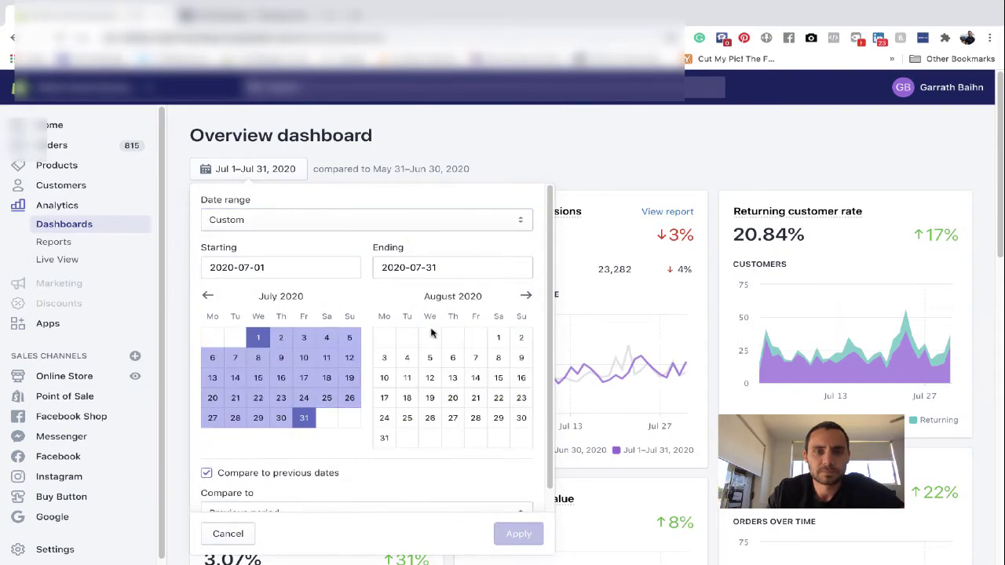
click(498, 338)
click(384, 438)
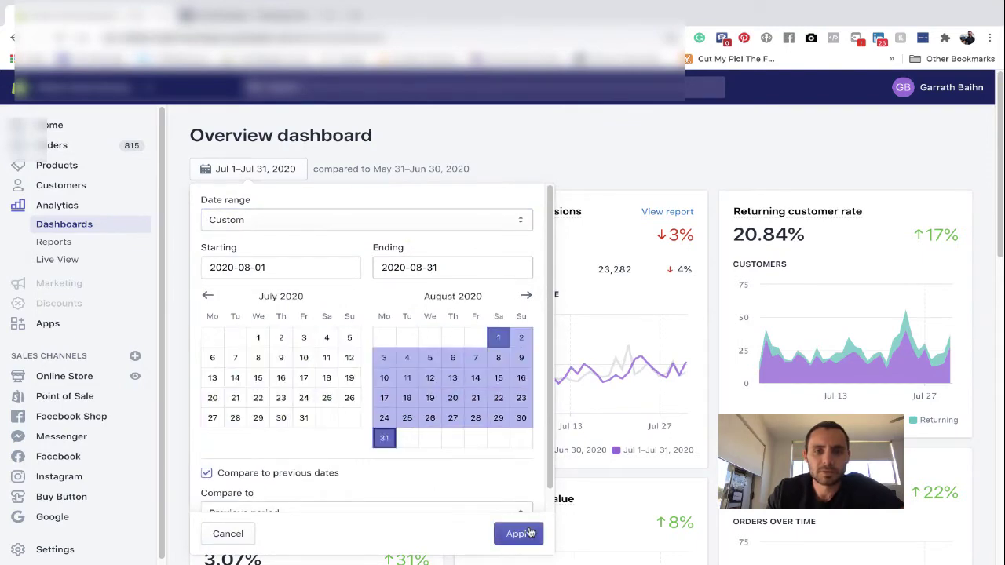
click(519, 533)
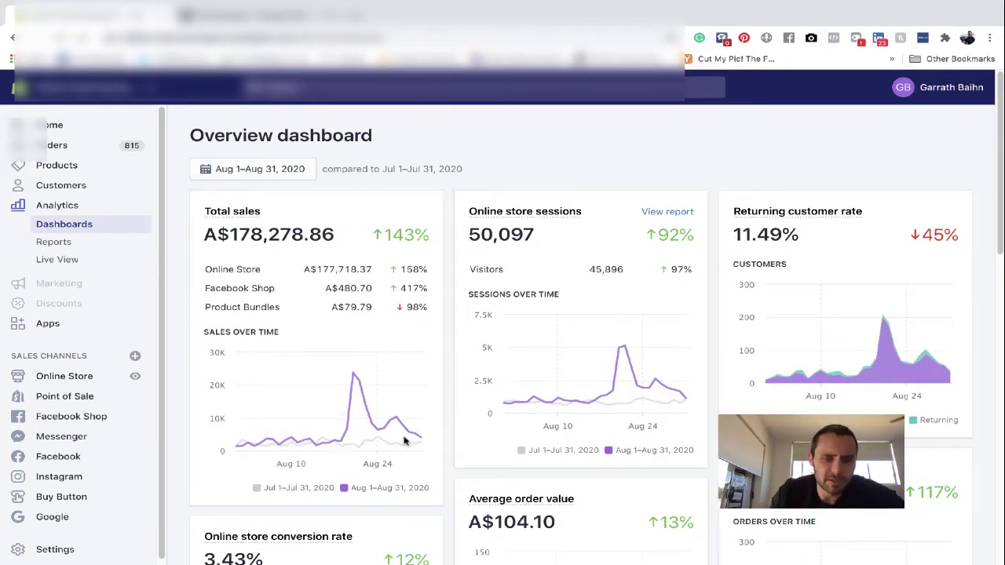
mouse_move(342, 441)
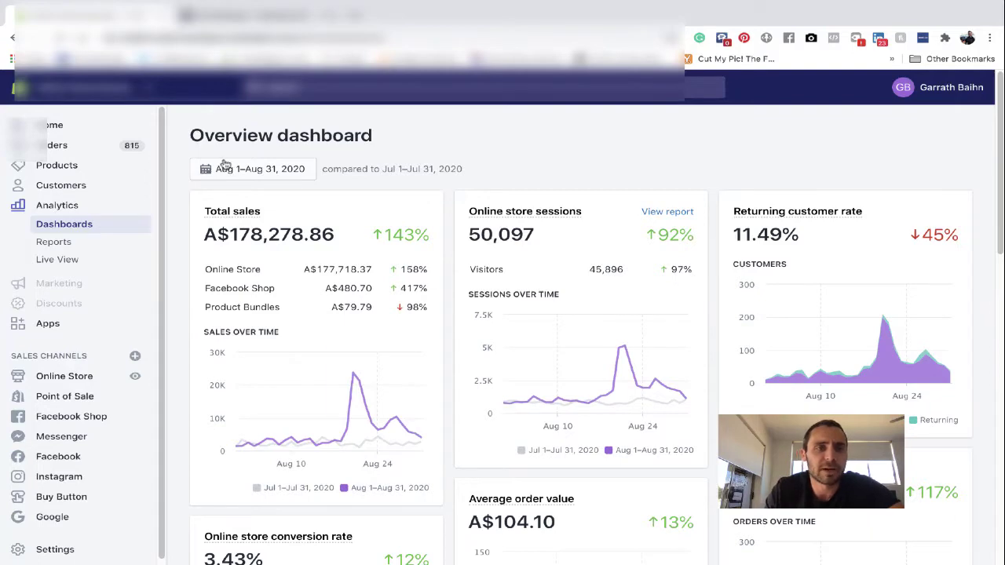
Switch to Facebook Ads Manager and review the August campaigns' spend, purchases, ROAS, click metrics, reach, budget and delivery.
click(259, 16)
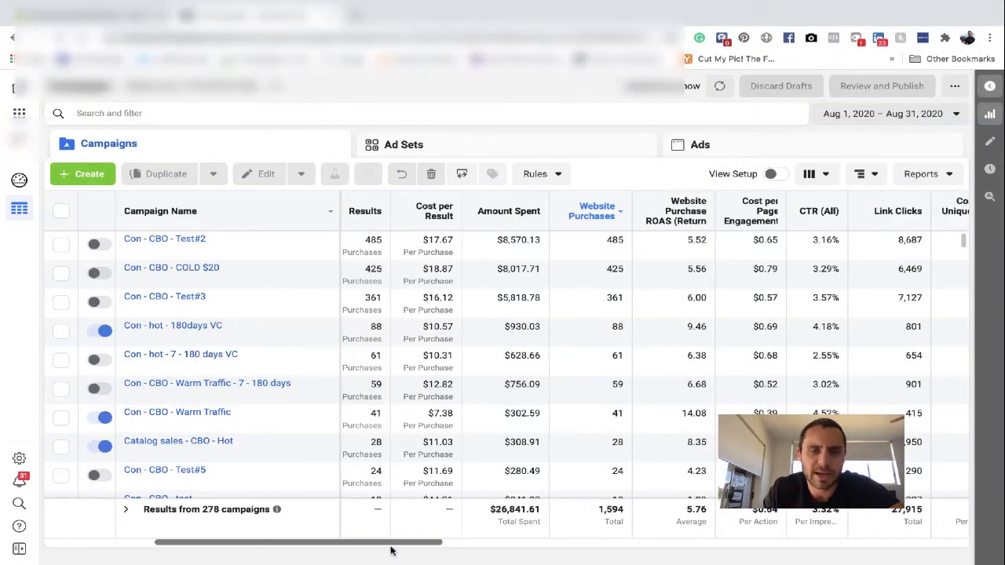
scroll(405, 547, right, 3)
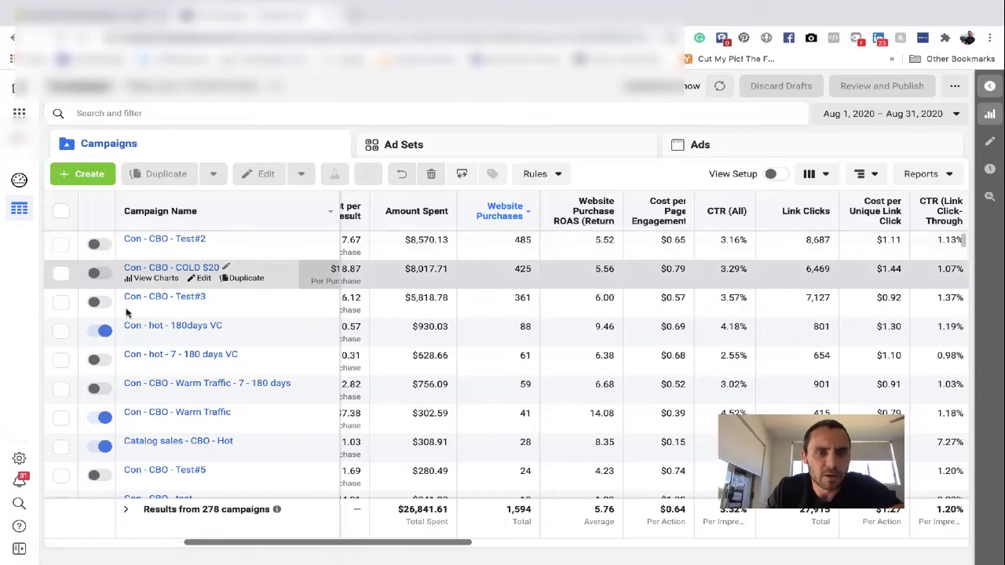
drag(354, 547, 269, 546)
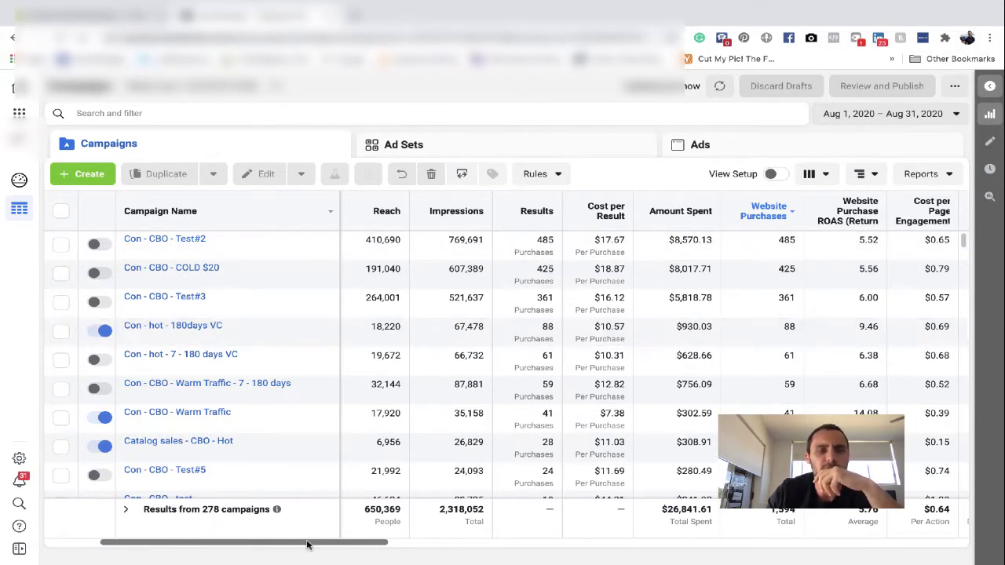
drag(309, 544, 256, 543)
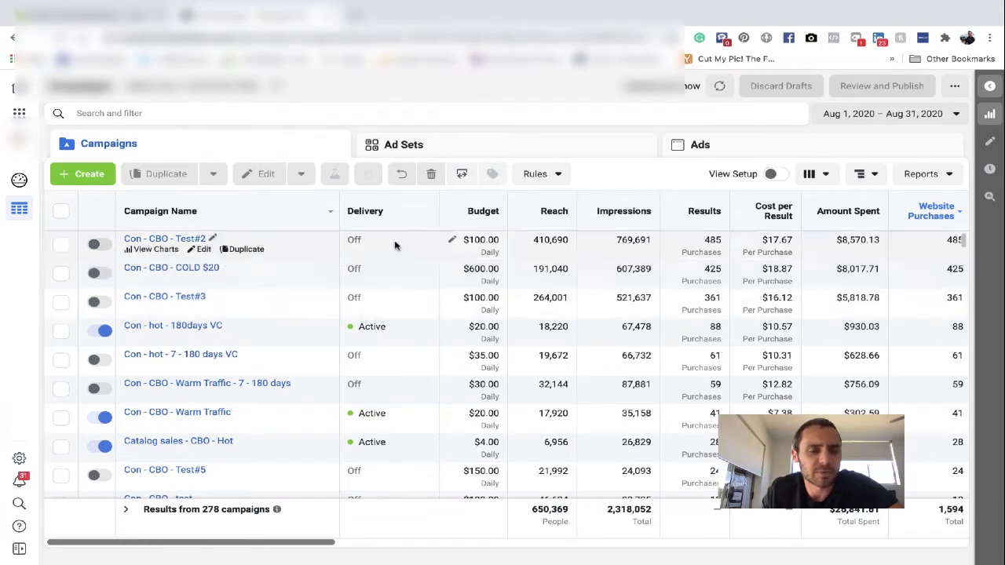
Inspect the ad sets of the "Con - hot - 180days VC" campaign, return to the campaign list and deselect the campaign.
scroll(391, 275, down, 1)
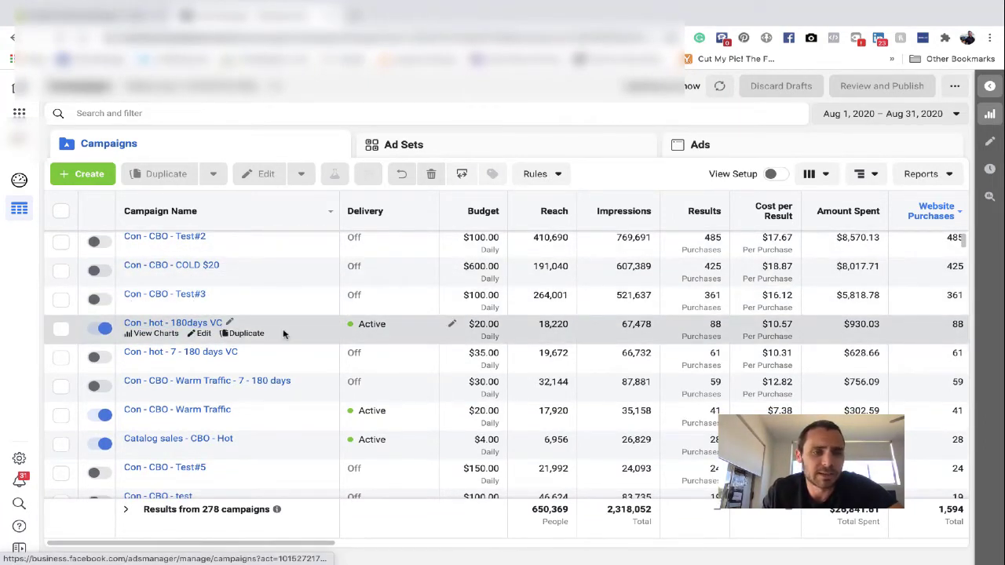
scroll(147, 328, down, 1)
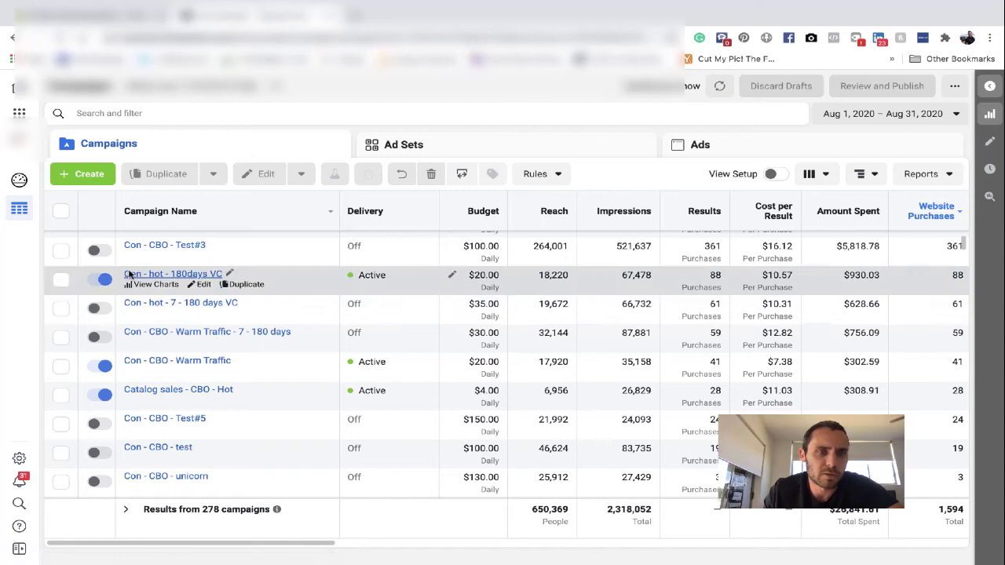
click(62, 280)
click(424, 147)
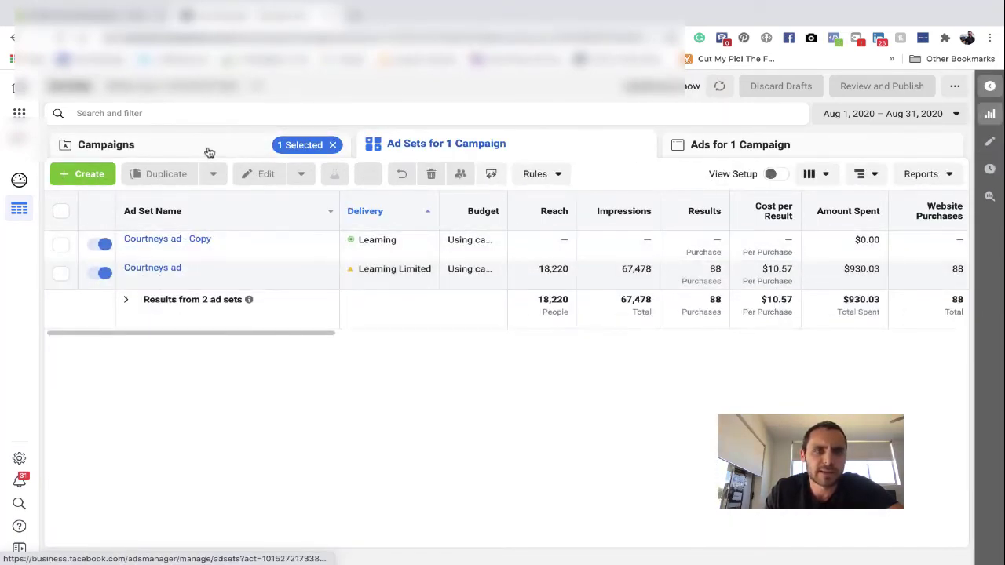
click(206, 152)
click(62, 332)
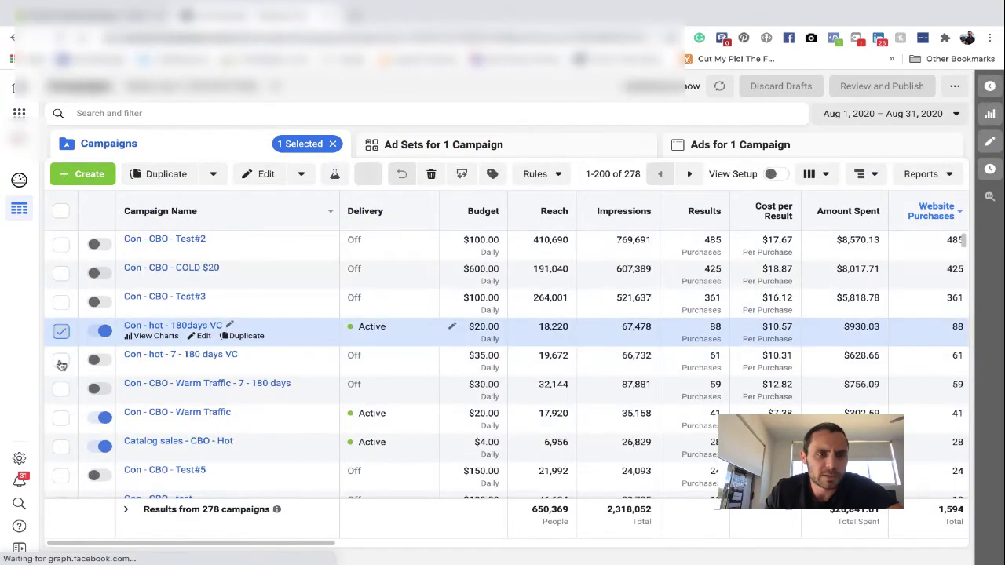
Inspect the ad sets of the "Con - hot - 7 - 180 days VC" campaign, review its results among the campaigns and deselect it.
click(61, 360)
click(436, 147)
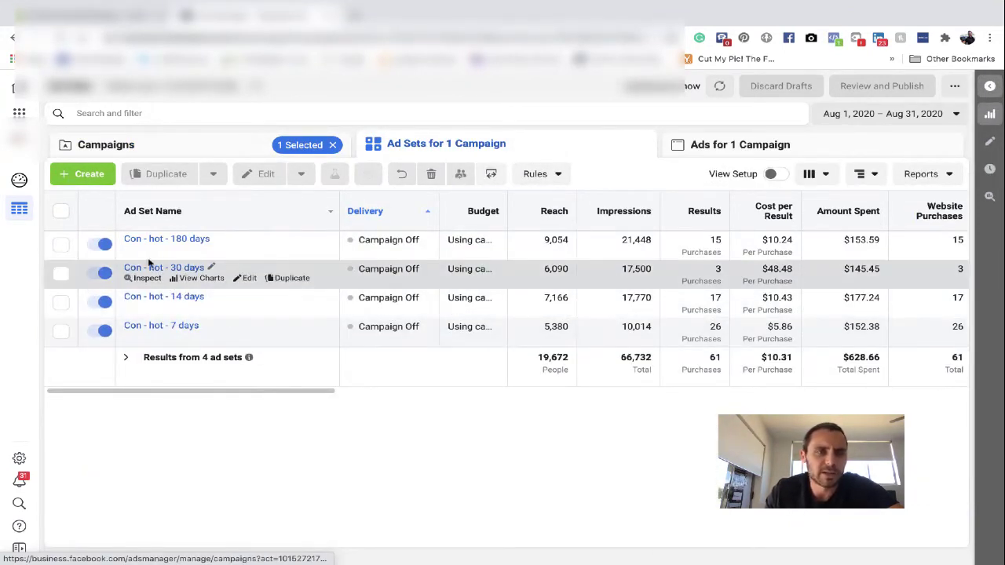
click(236, 147)
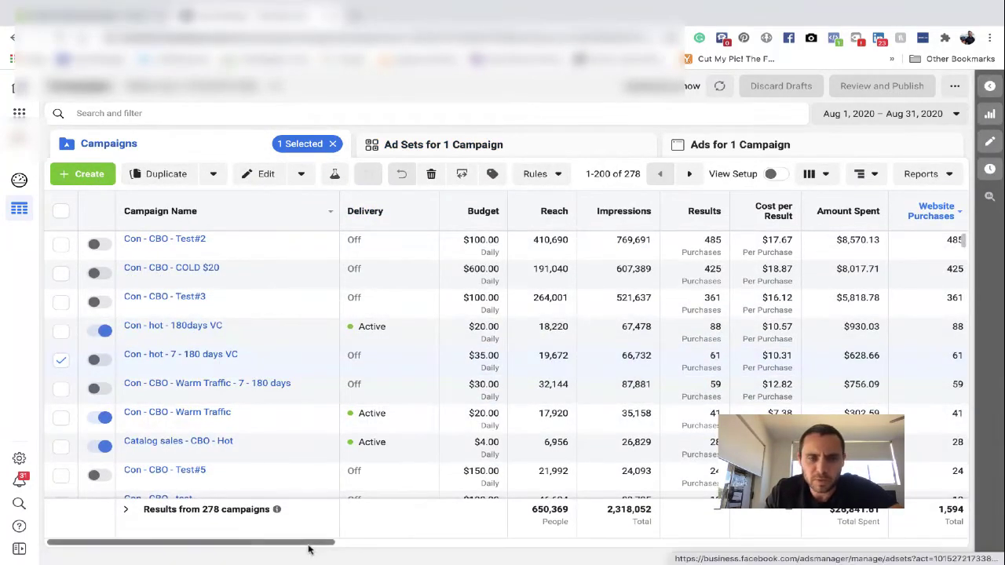
drag(317, 542, 411, 541)
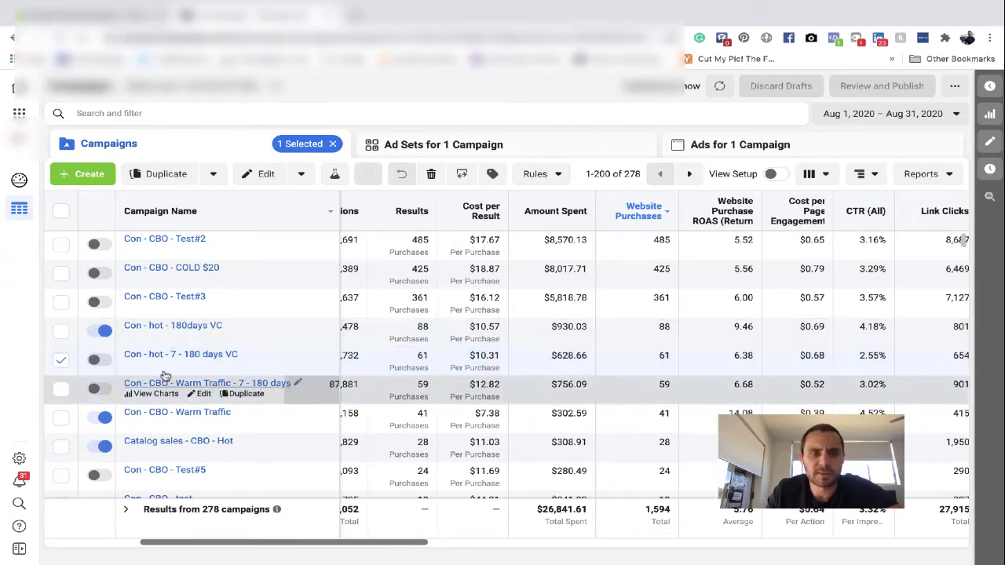
click(63, 360)
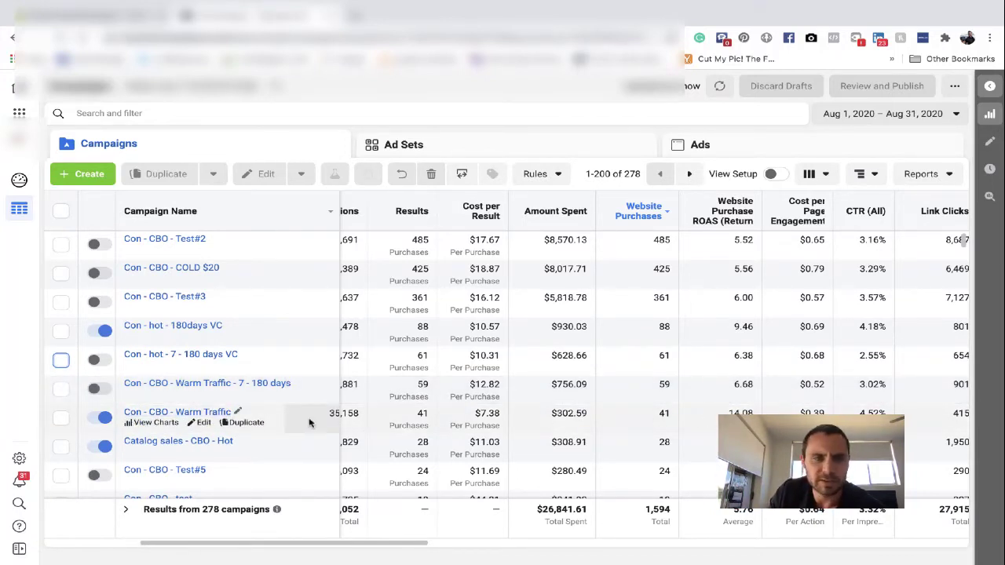
Inspect the ad sets of the "Con - CBO - Warm Traffic" campaign, return to the campaign list and deselect the campaign.
click(63, 421)
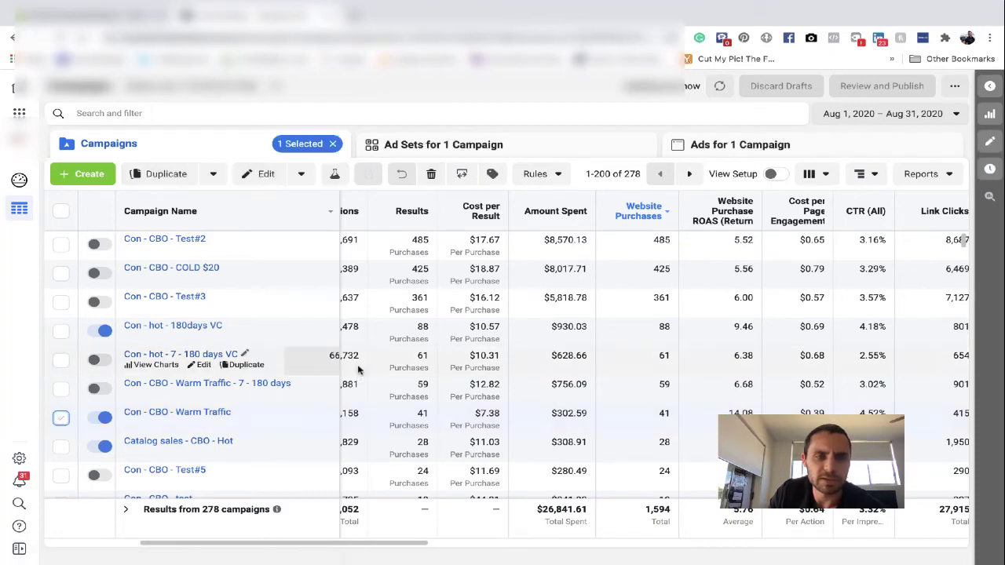
click(403, 146)
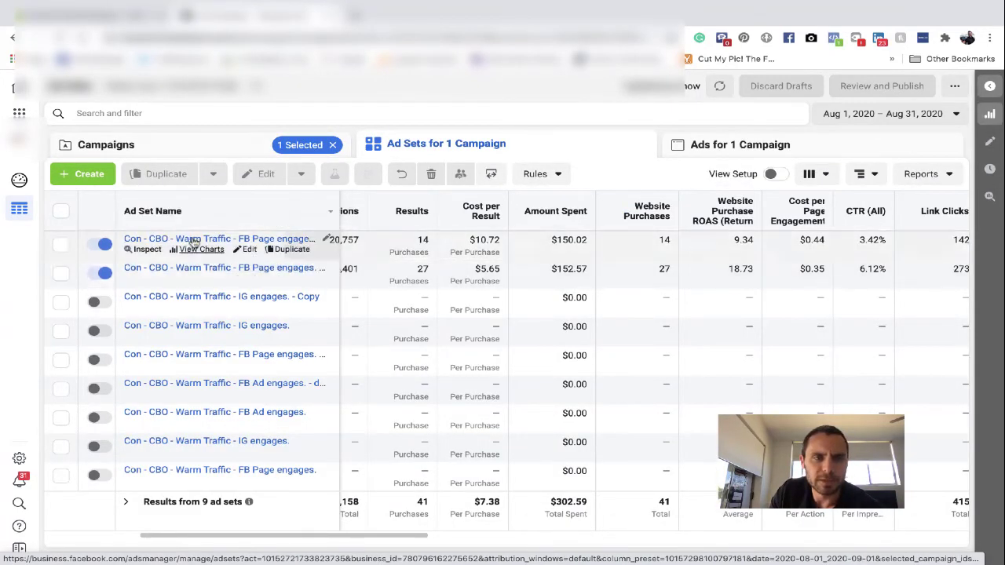
click(175, 149)
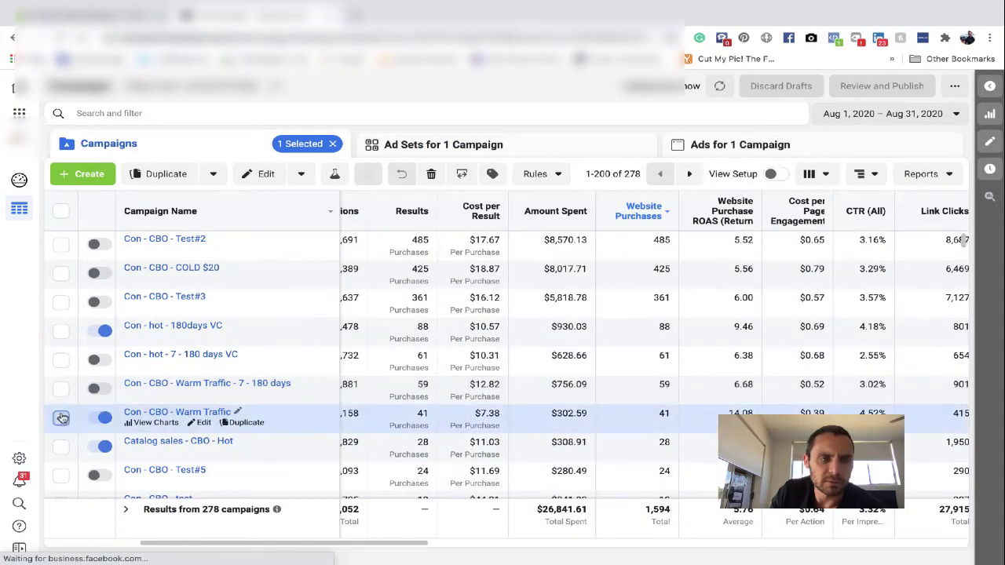
click(61, 416)
Inspect the ad sets of the "Con - CBO - Warm Traffic - 7 - 180 days" campaign and return to the campaign list.
click(61, 388)
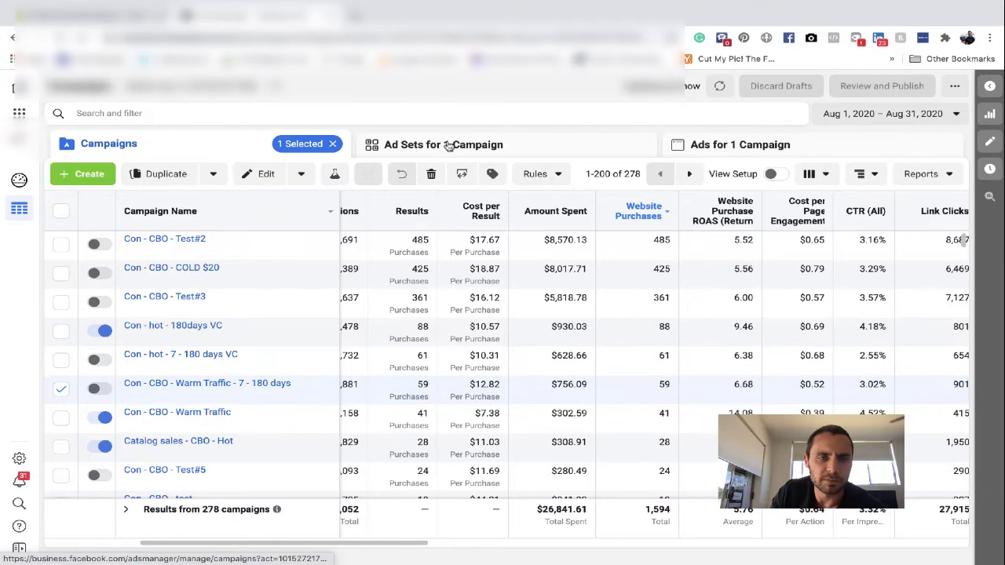
click(447, 145)
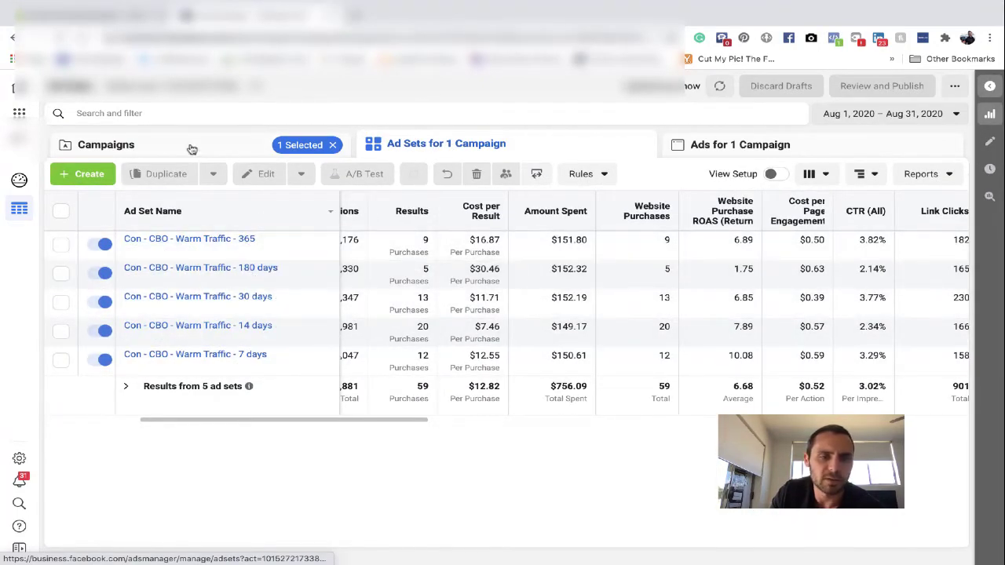
click(192, 147)
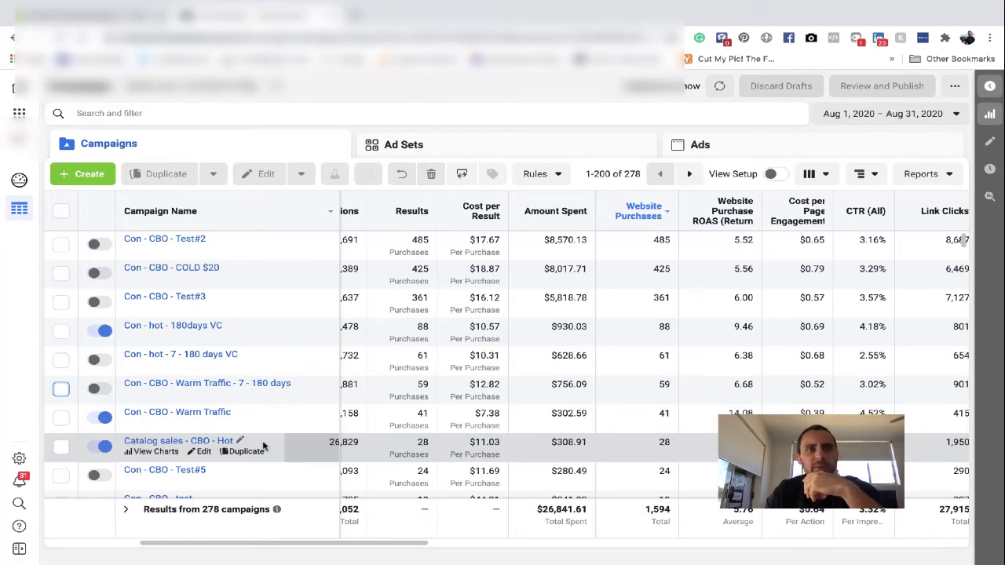
Inspect the ad sets of the "Catalog sales - CBO - Hot" campaign, return to the campaign list and deselect the campaign.
click(61, 447)
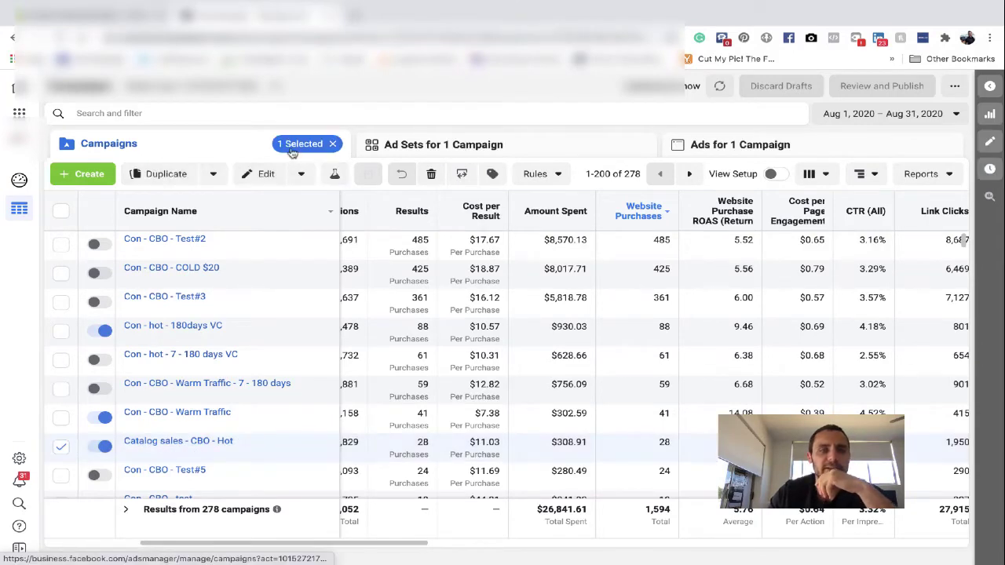
click(470, 147)
click(156, 145)
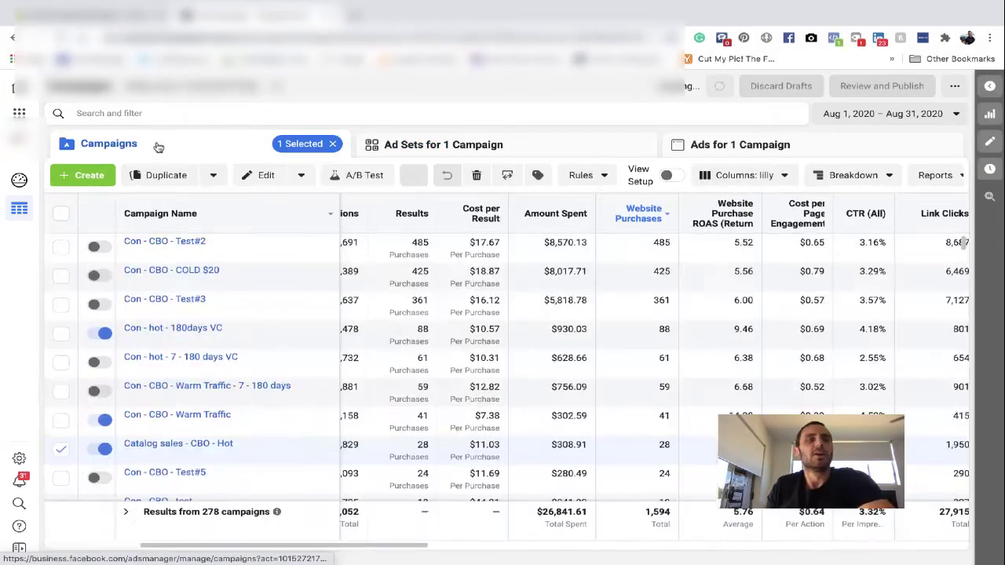
click(61, 446)
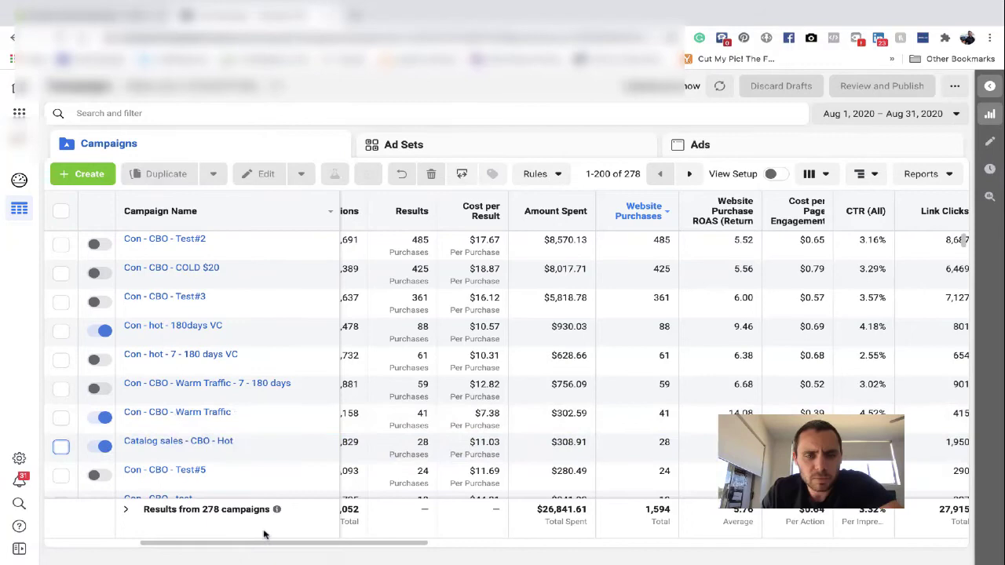
Review the delivery, budget and result columns across the August campaigns, and return to the Shopify overview dashboard.
drag(281, 545, 186, 546)
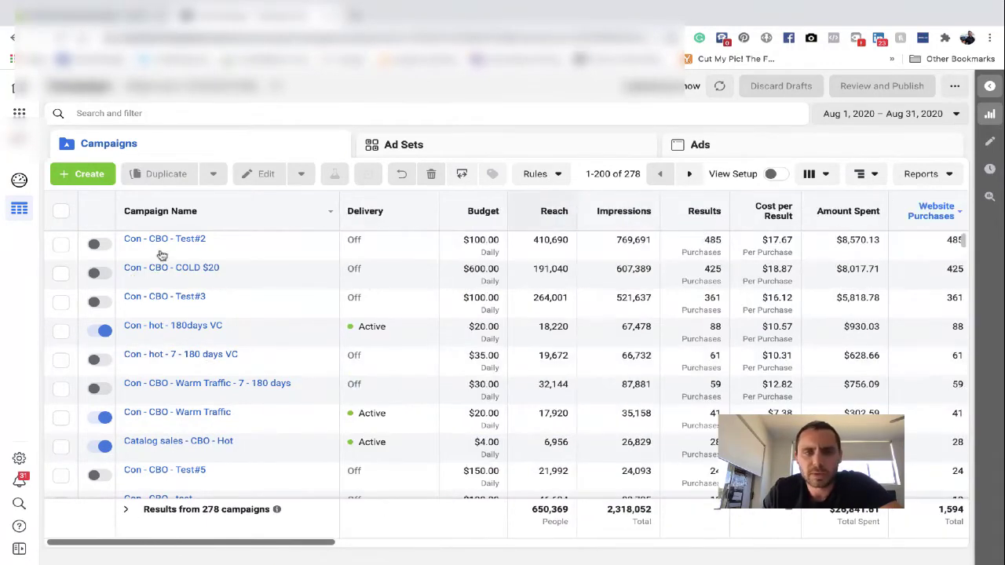
mouse_move(168, 243)
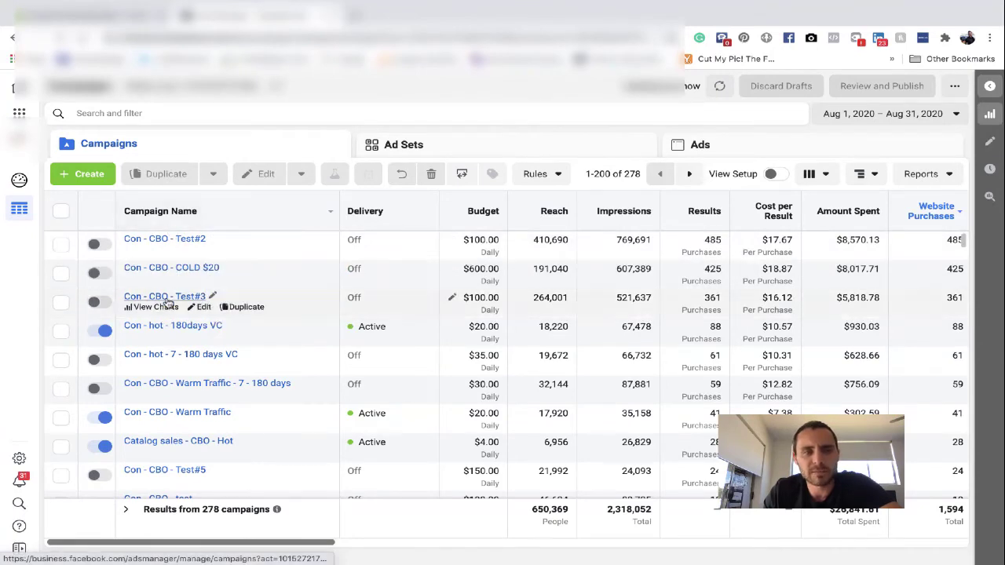
mouse_move(134, 331)
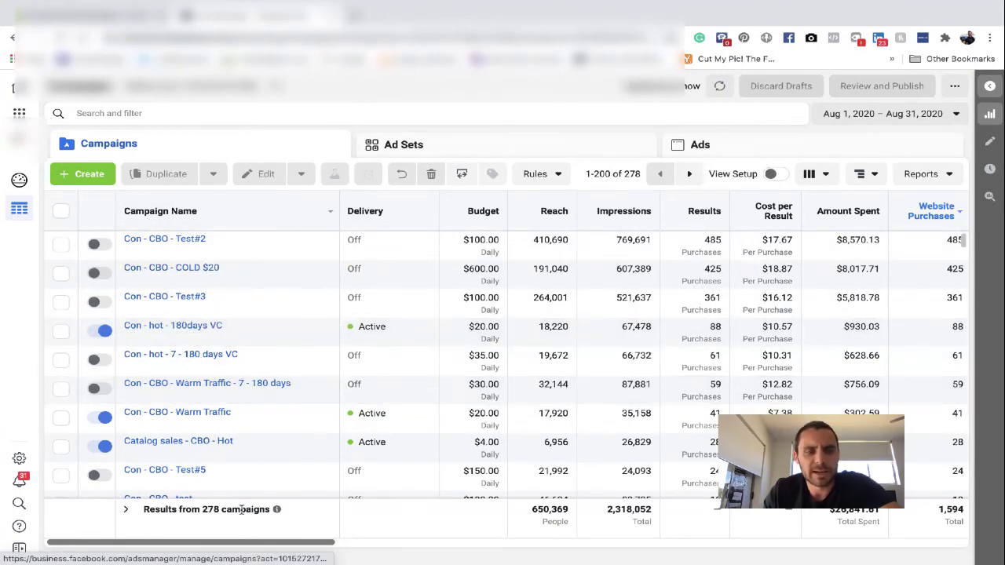
drag(271, 548, 330, 548)
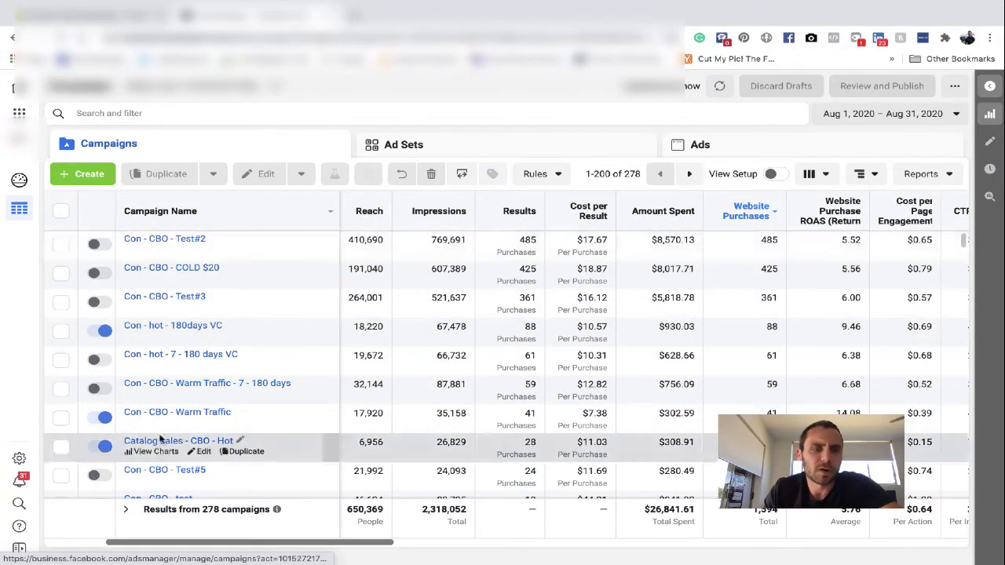
click(91, 17)
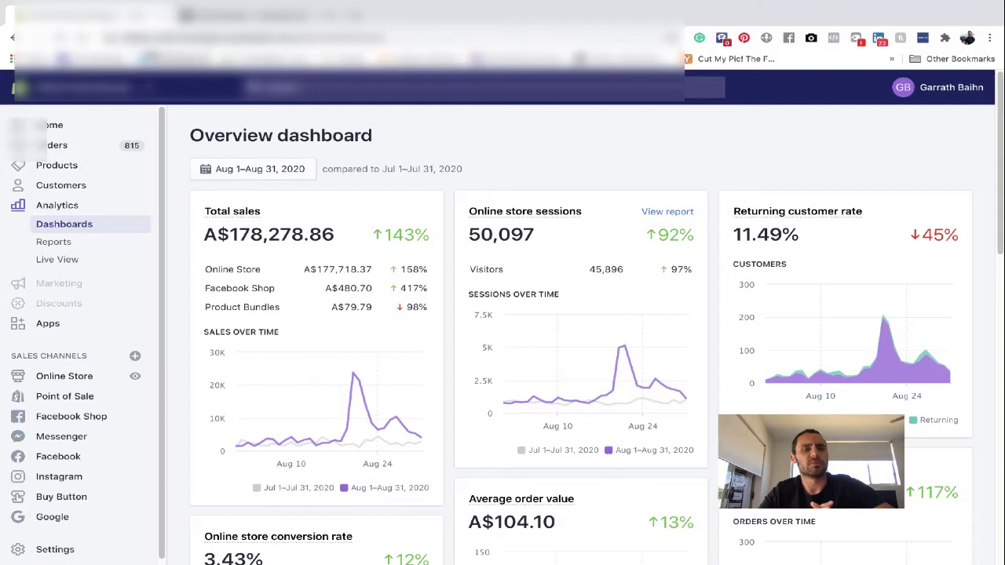